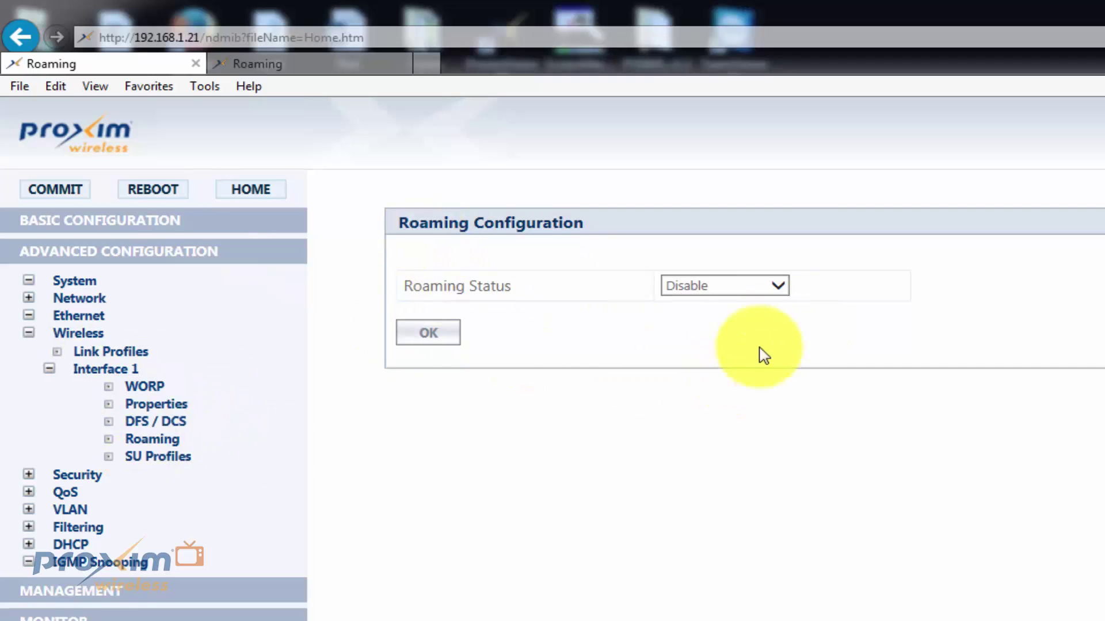
- Set the Roaming Status to Enable on the unit at 192.168.1.21 and apply the setting
left_click(702, 294)
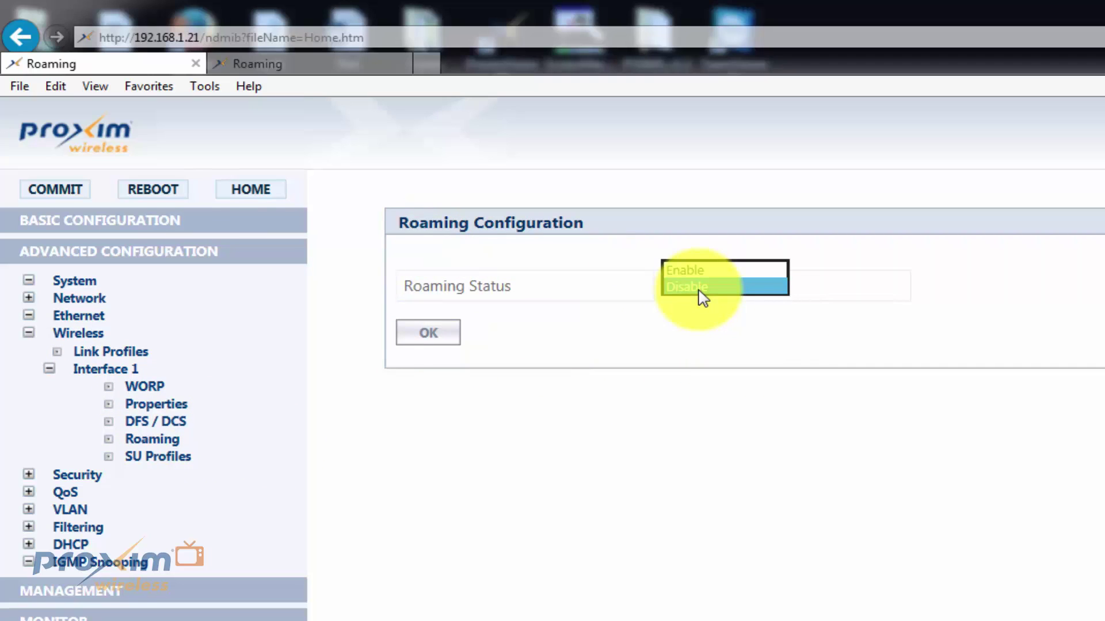
left_click(702, 271)
left_click(427, 333)
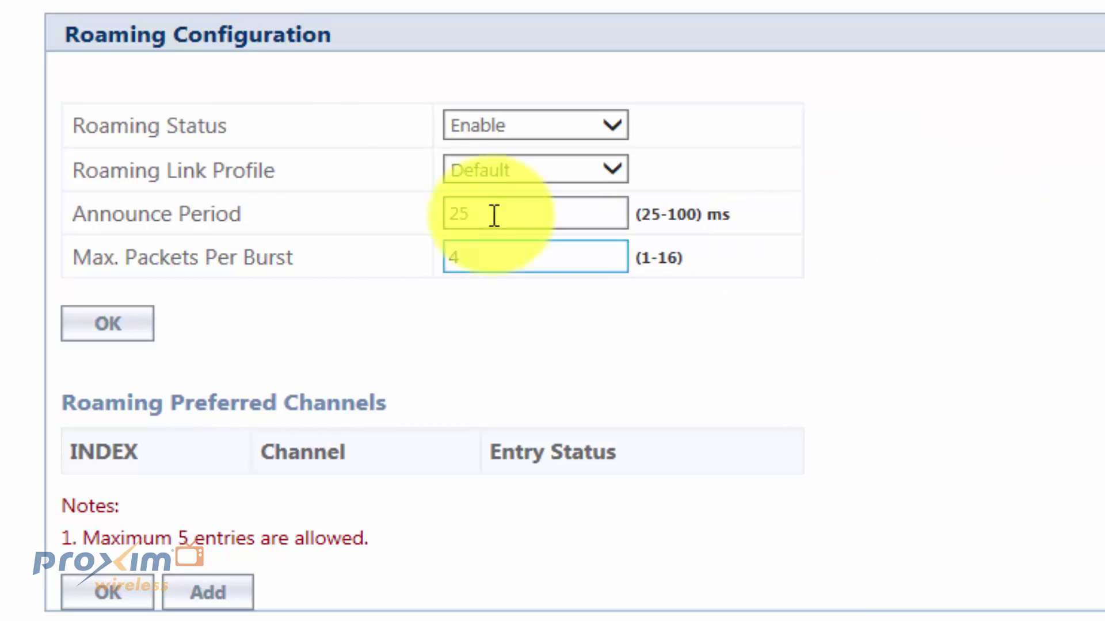
- Examine the roaming status, roaming link profile, announce period and maximum packets per burst settings without changing them
left_click(504, 127)
left_click(503, 128)
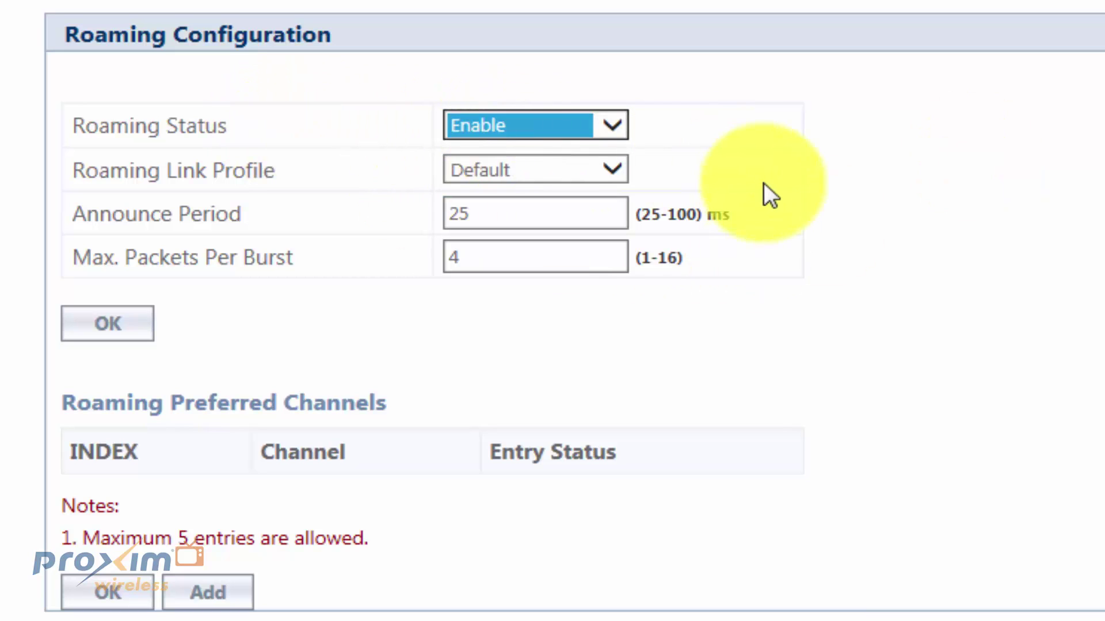
left_click(525, 160)
left_click(526, 161)
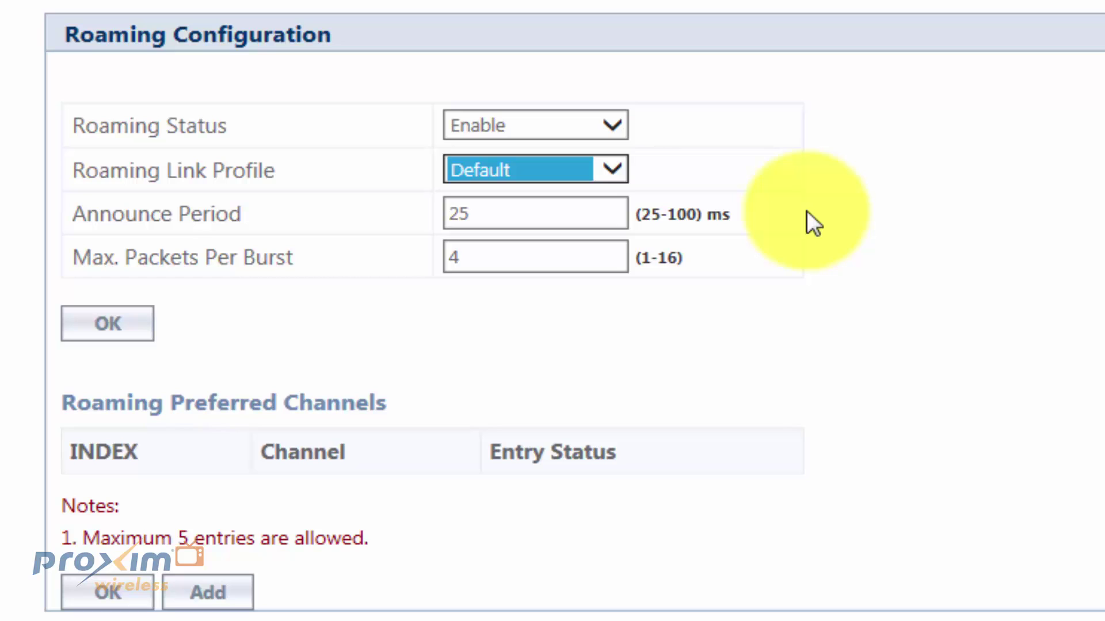
left_click(562, 224)
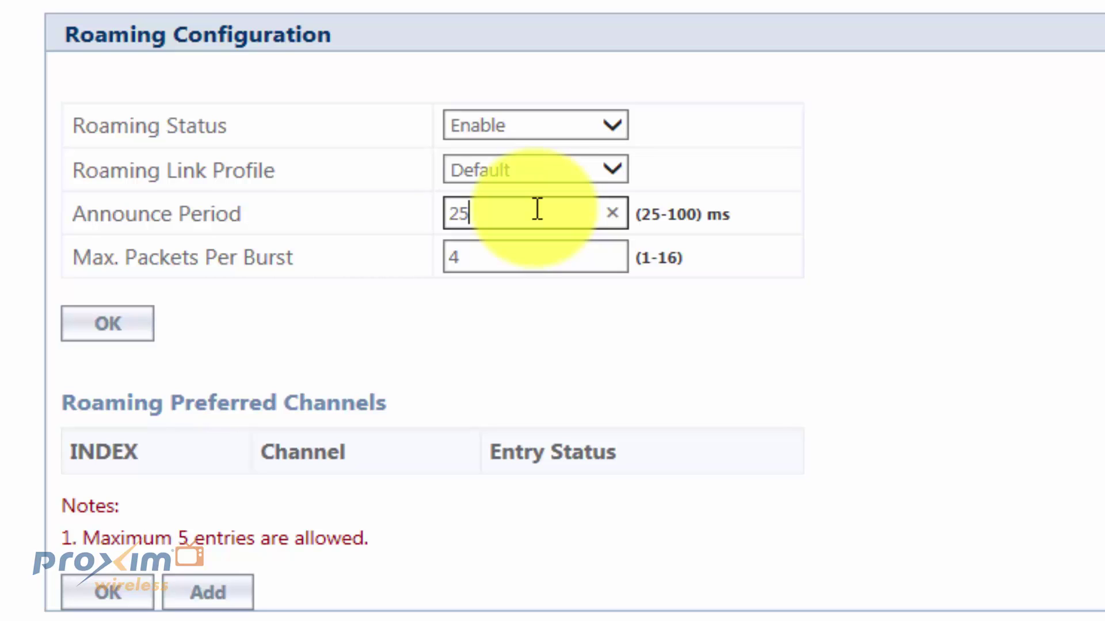
left_click(536, 266)
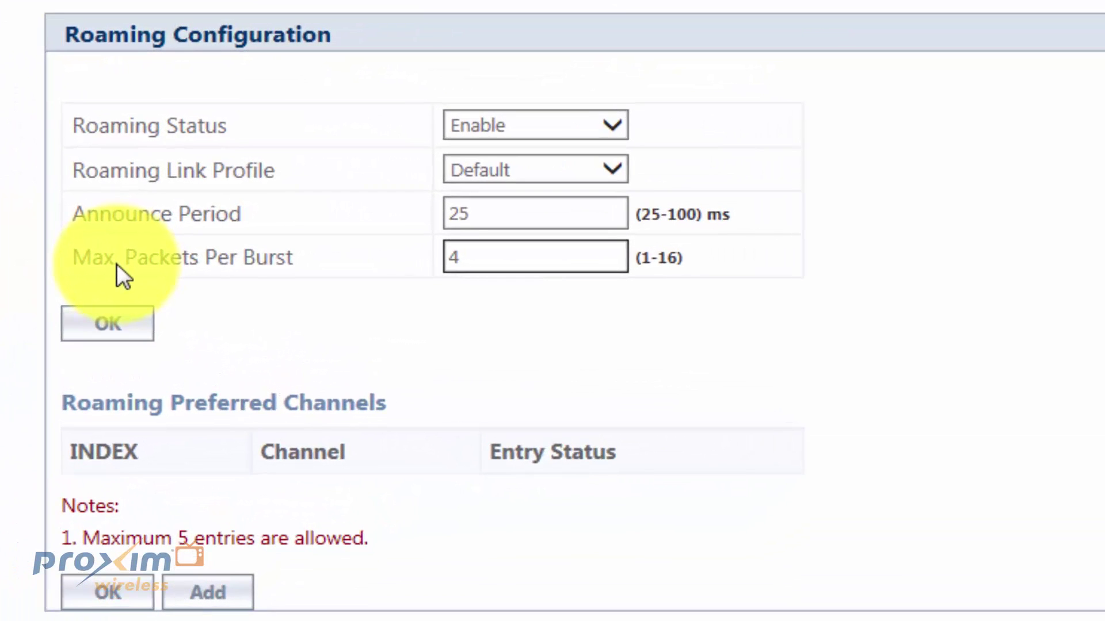
left_click_drag(255, 274, 346, 275)
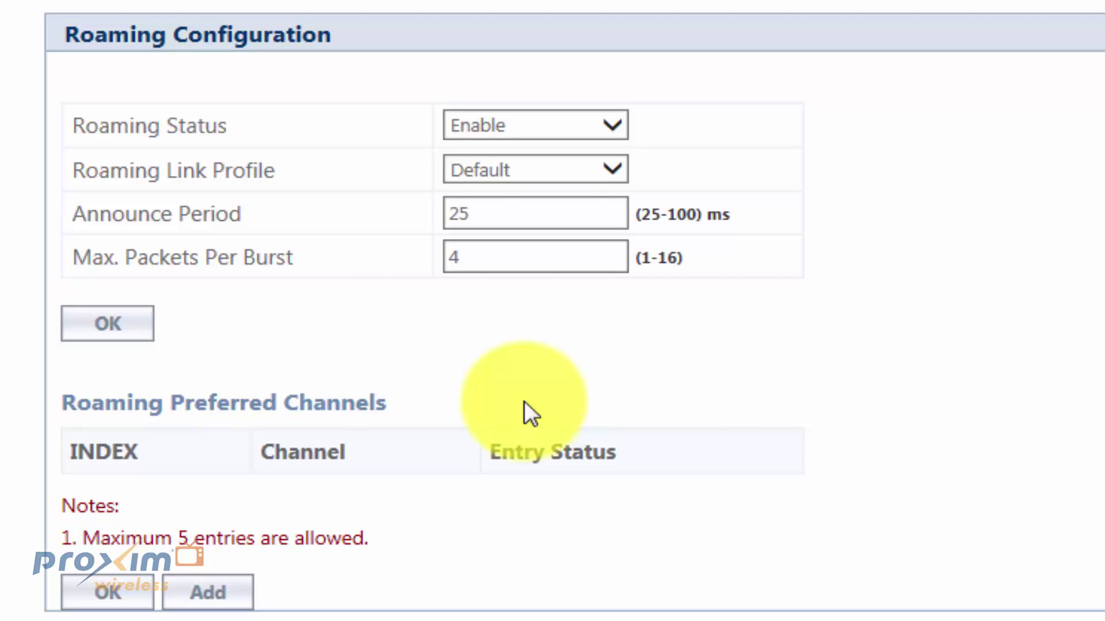
- Add channel 43 (5.215 GHz) as an enabled entry to the Roaming Preferred Channels and apply the channel list
left_click(212, 598)
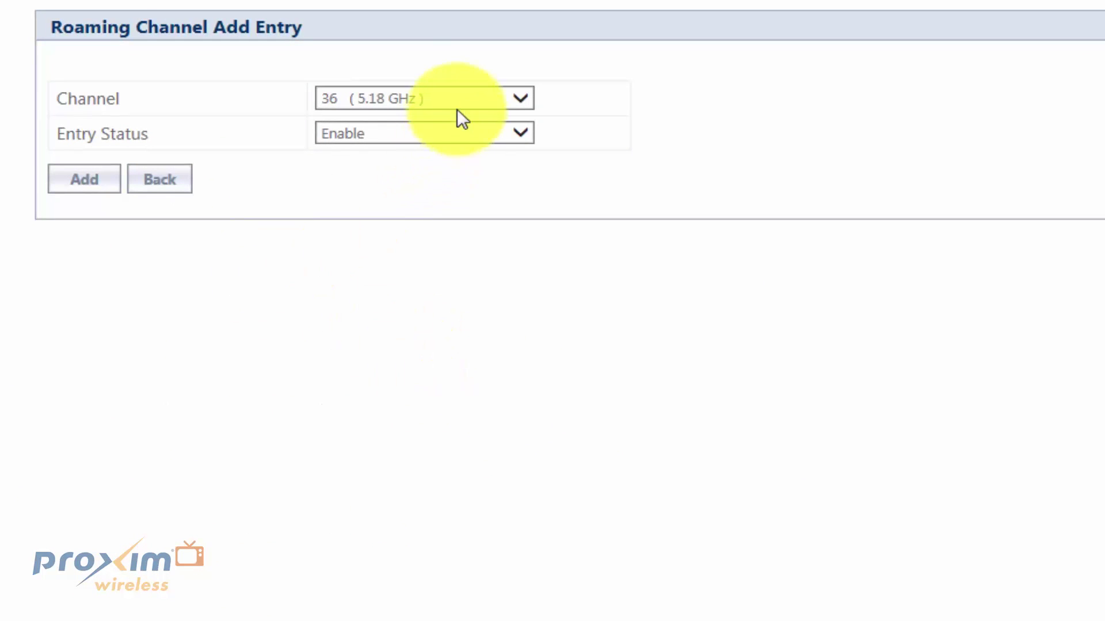
left_click(473, 100)
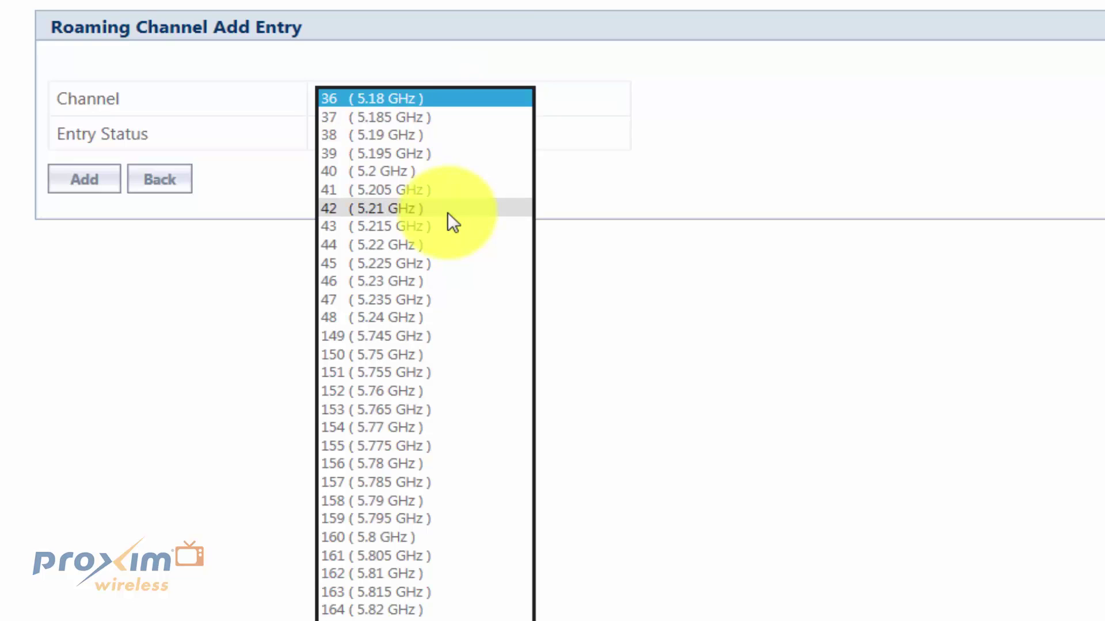
left_click(437, 224)
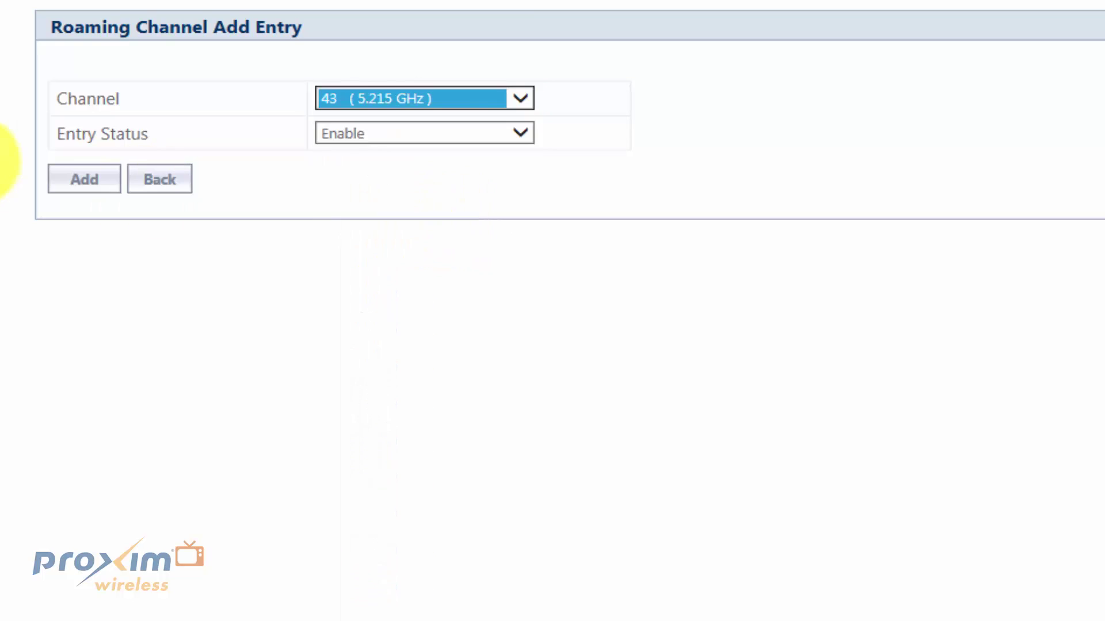
left_click(95, 183)
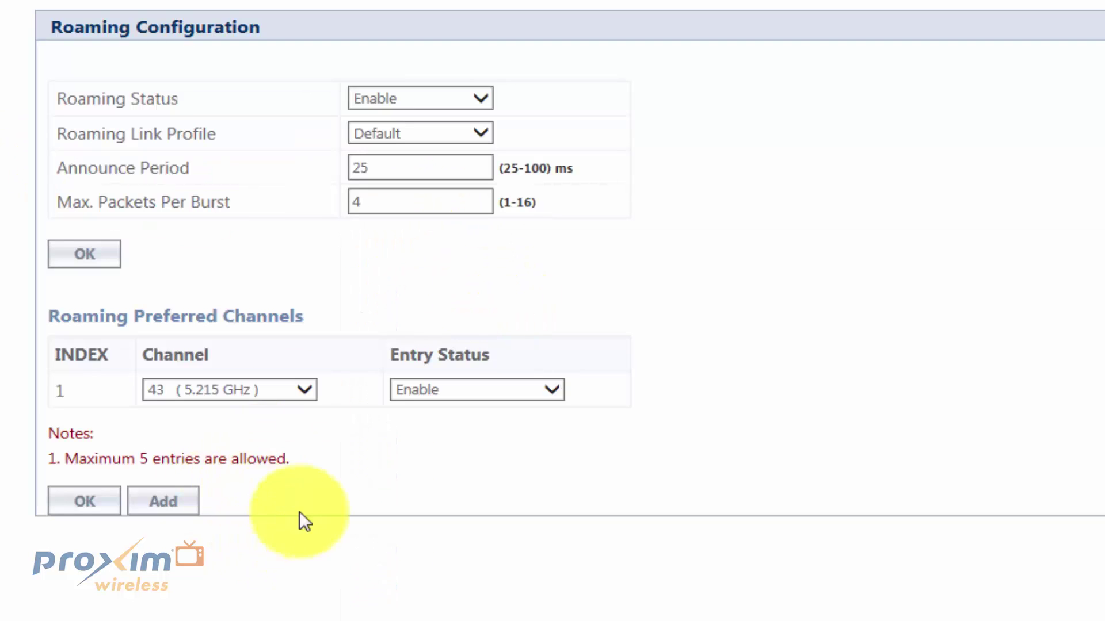
left_click_drag(141, 459, 315, 469)
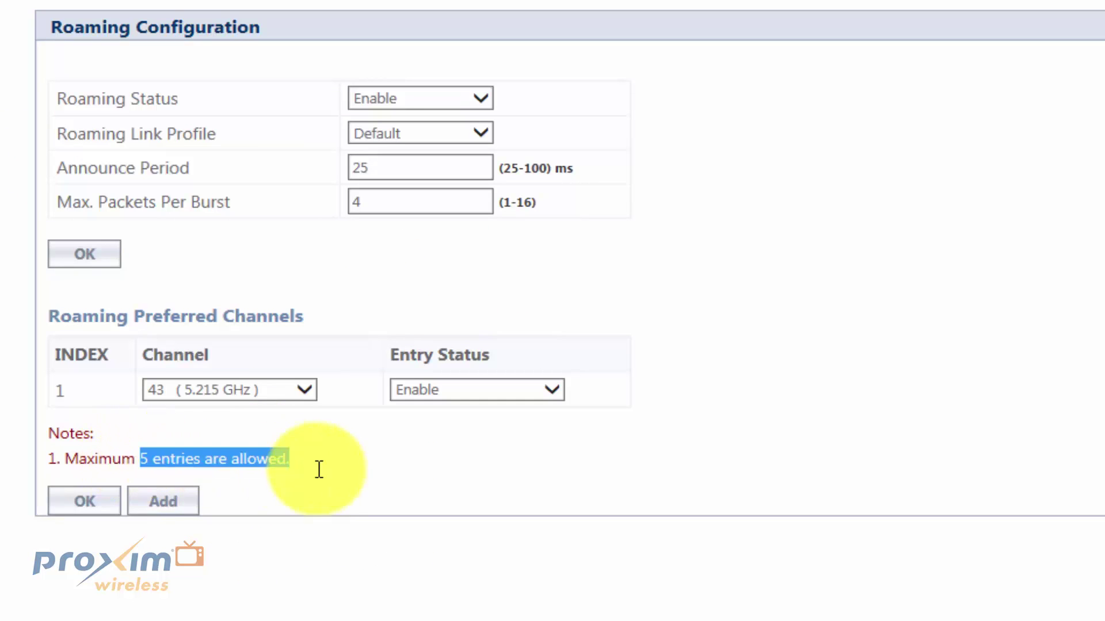
left_click(334, 470)
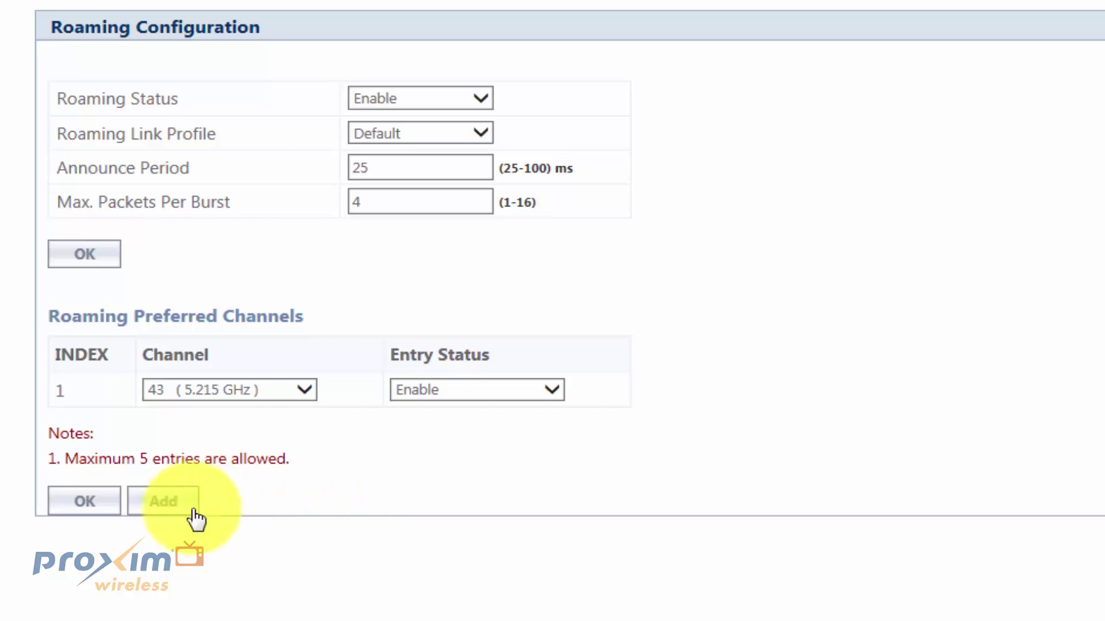
left_click(87, 511)
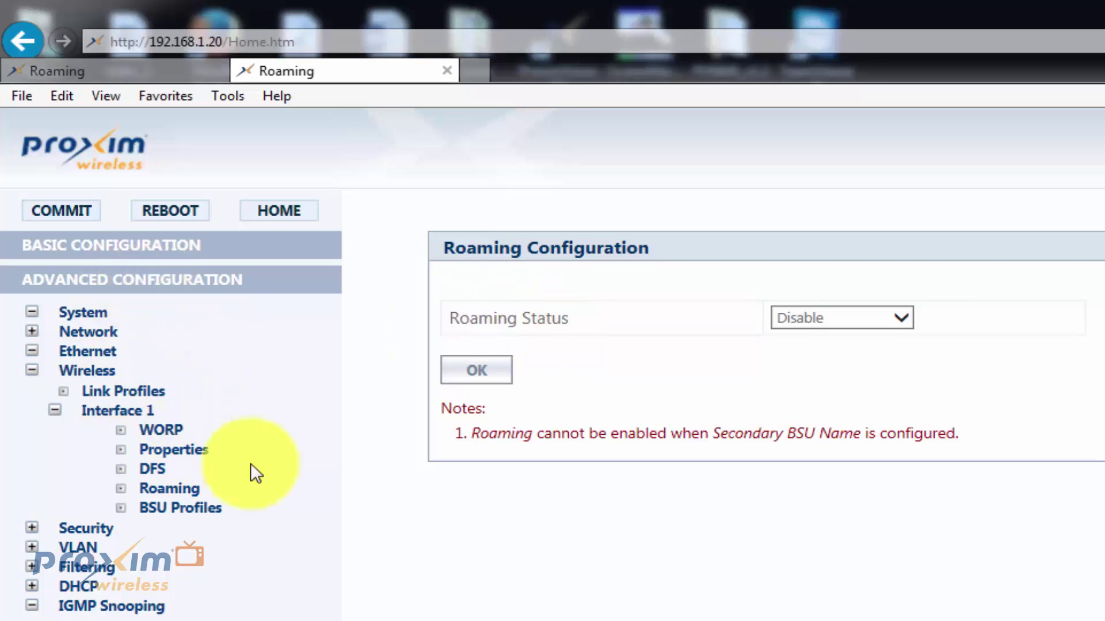
- Set the Roaming Status to Enable on the unit at 192.168.1.20 and apply the setting
left_click(810, 308)
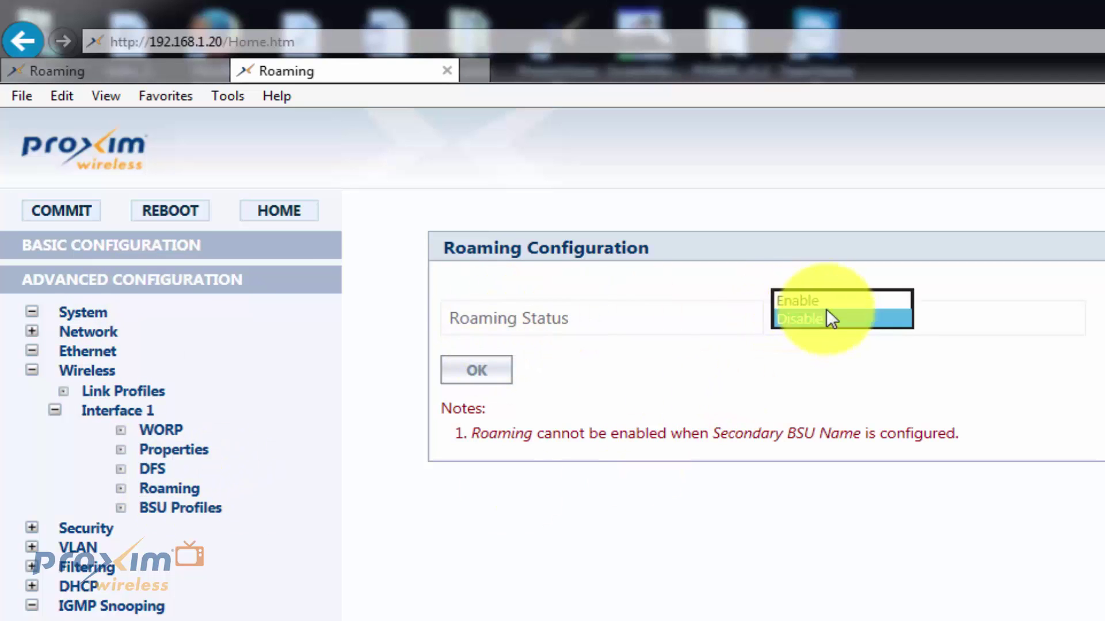
left_click(829, 317)
left_click(476, 370)
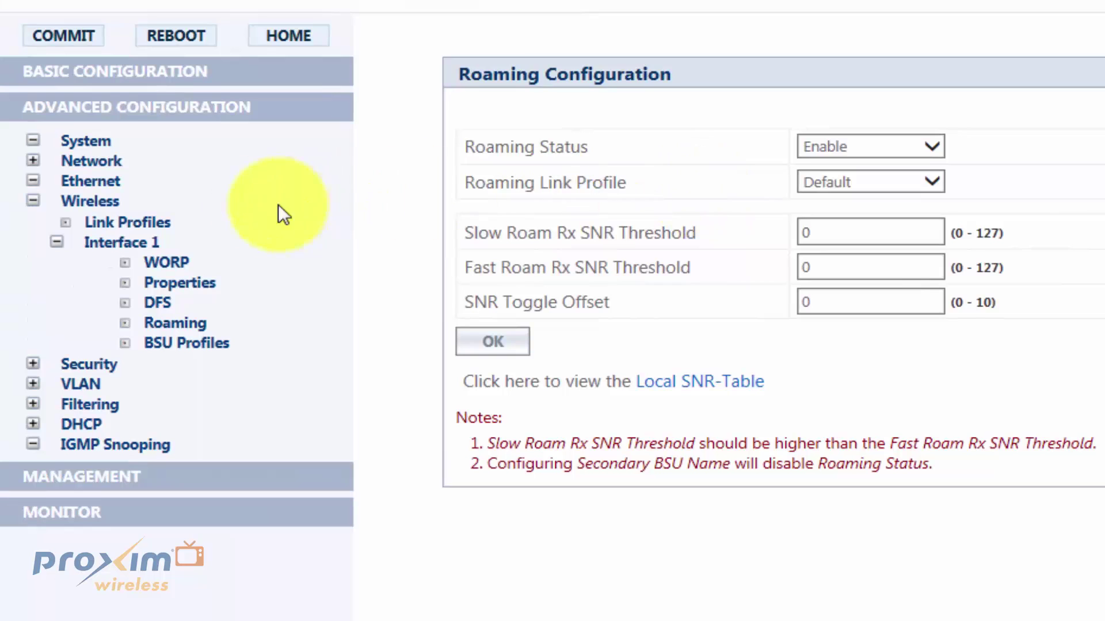
- Open the Default link profile for editing and examine its DDRS status and data stream options
left_click(162, 227)
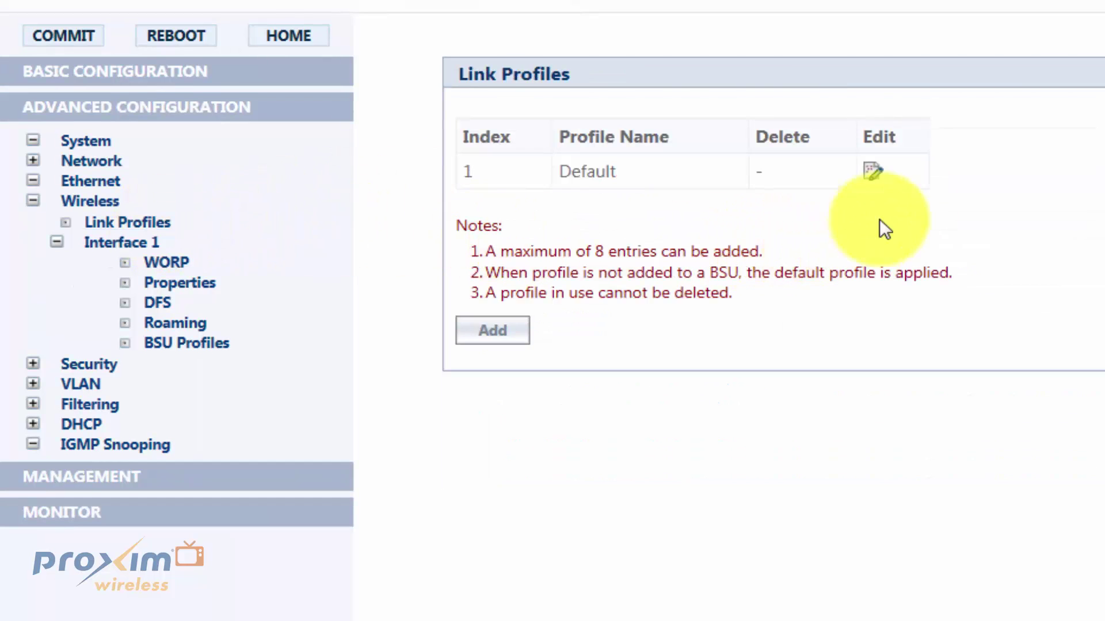
left_click(872, 172)
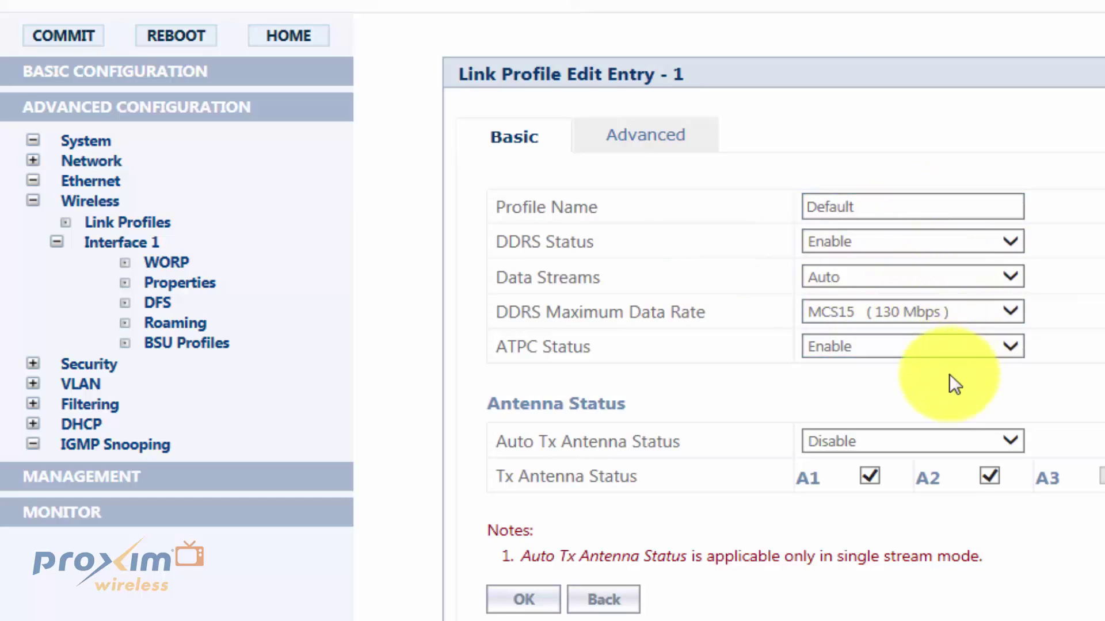
left_click(948, 240)
left_click(948, 239)
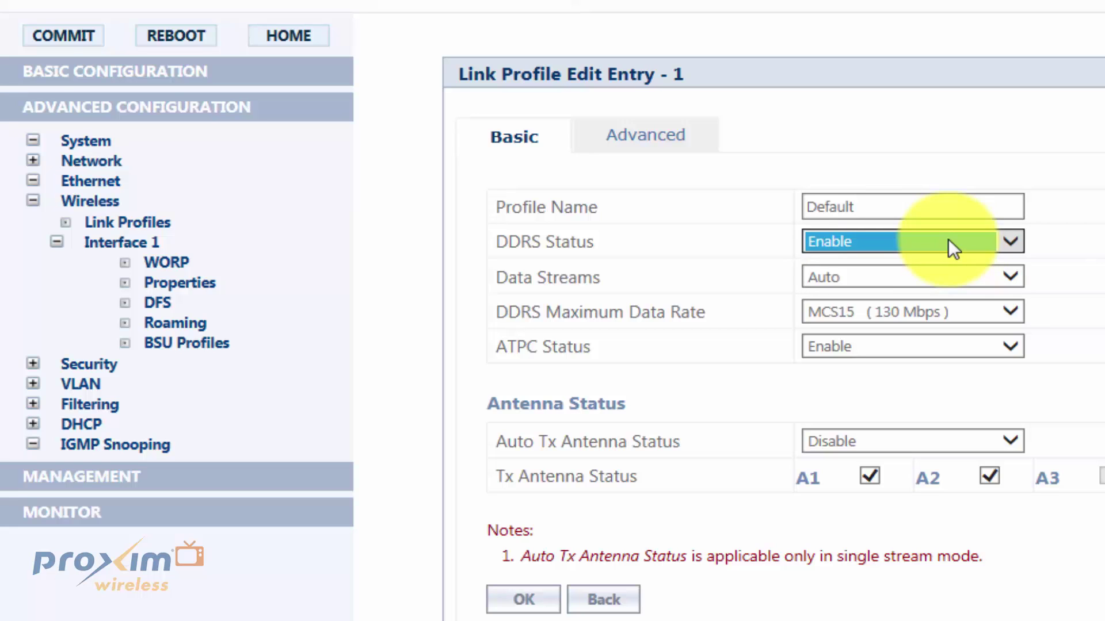
left_click(823, 281)
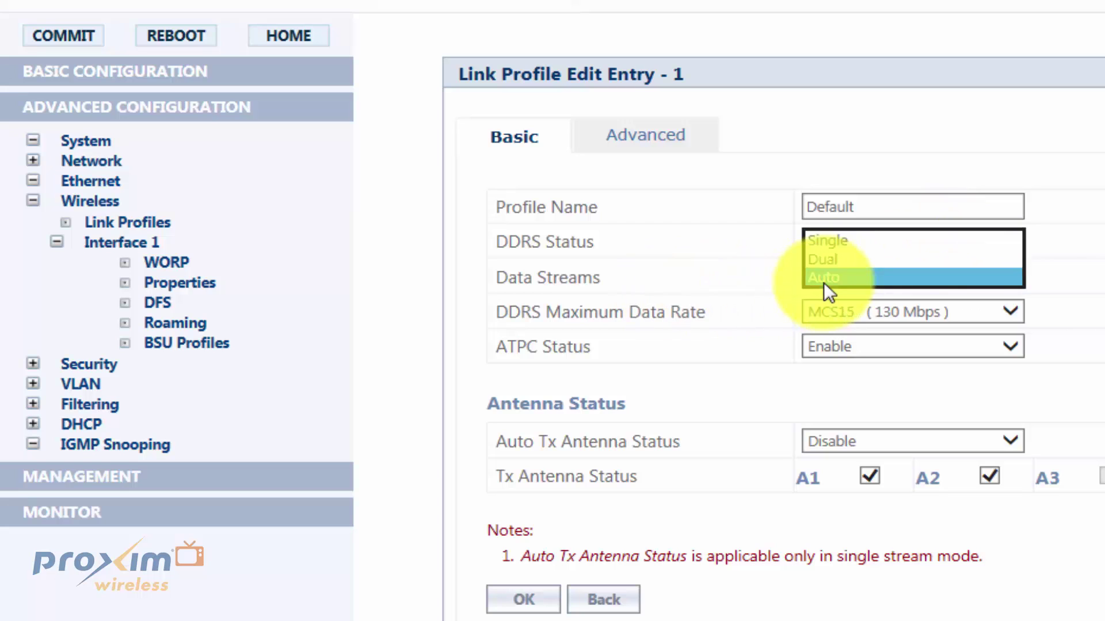
left_click(709, 296)
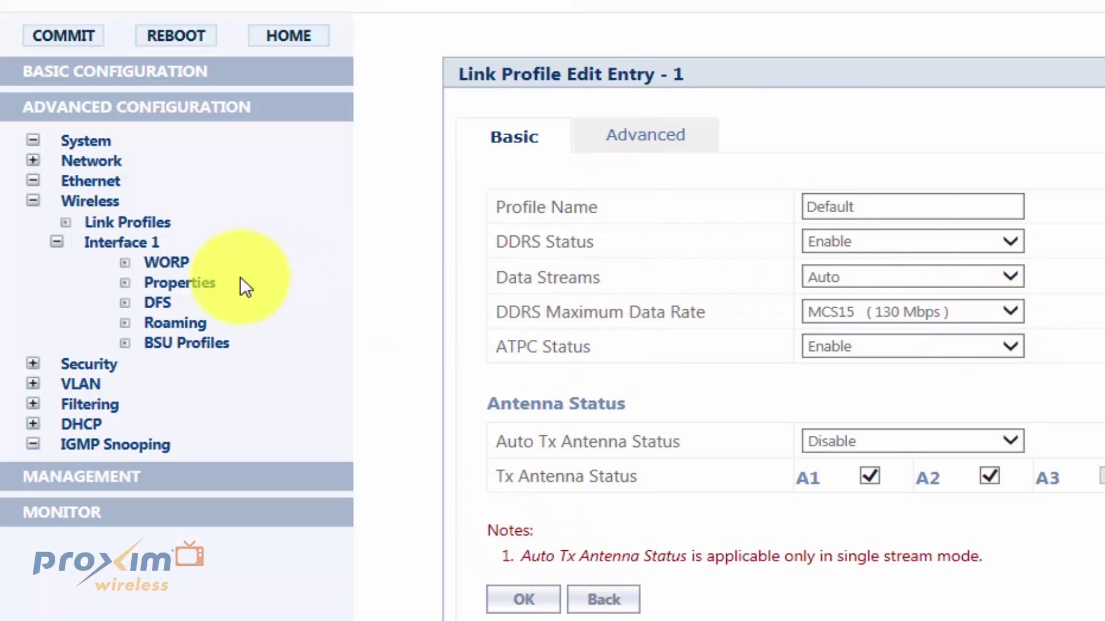
- Return to the Roaming Configuration and examine the roaming link profile, slow and fast roam Rx SNR thresholds and SNR toggle offset
left_click(141, 222)
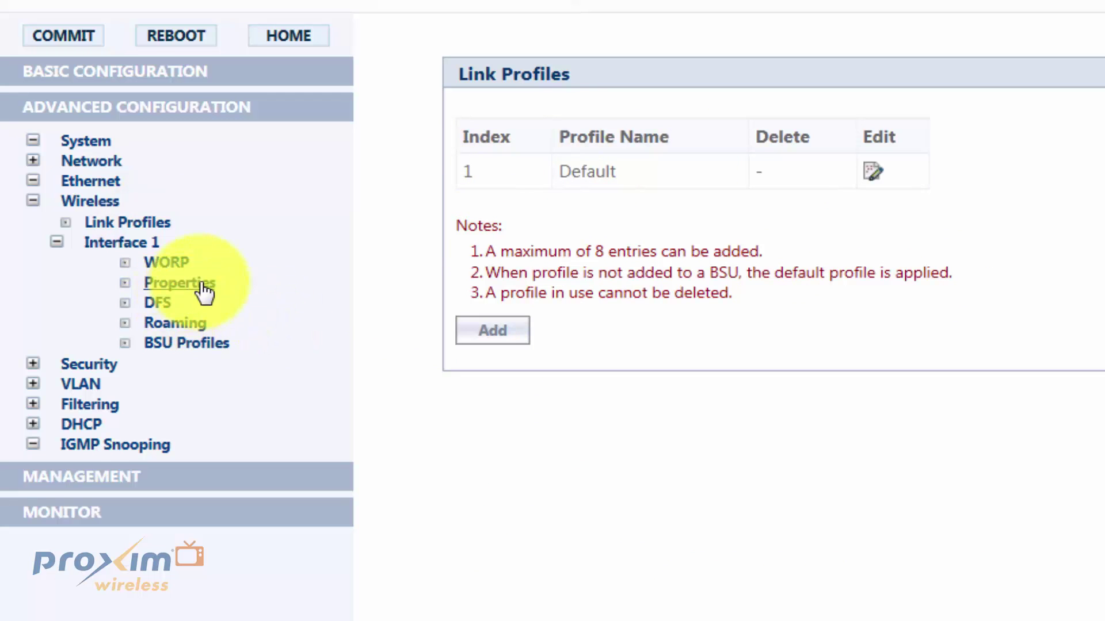
left_click(175, 322)
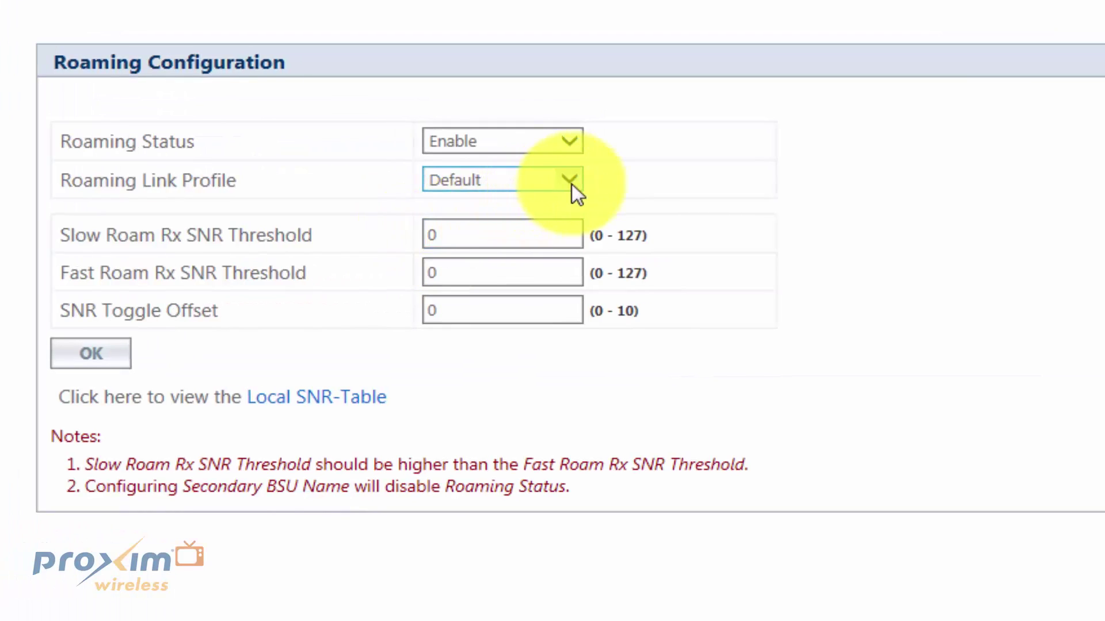
left_click(572, 182)
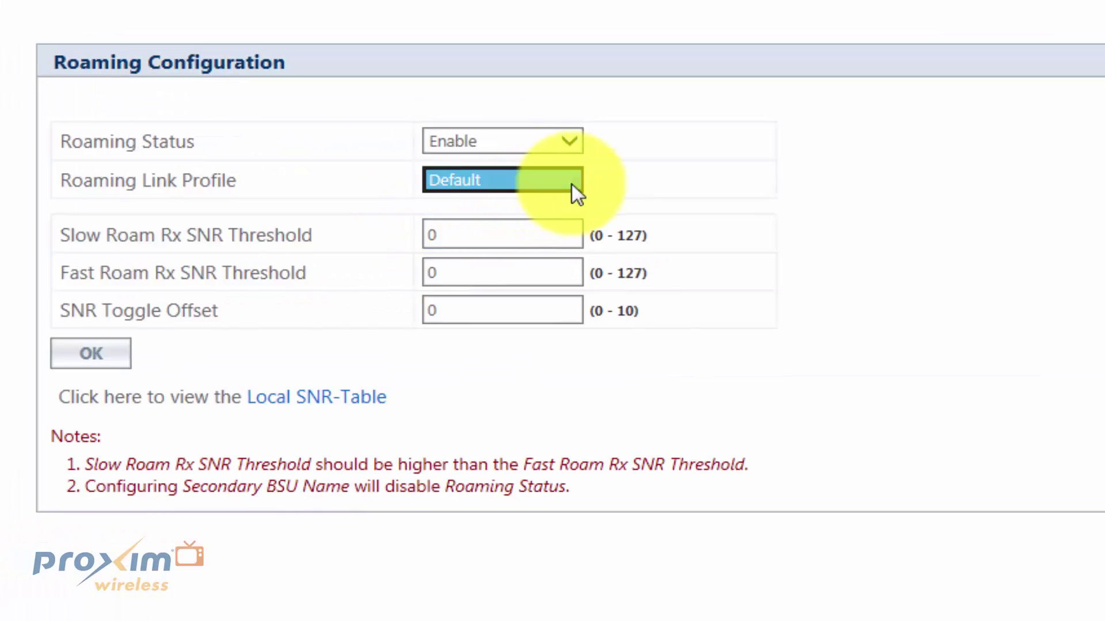
left_click(536, 237)
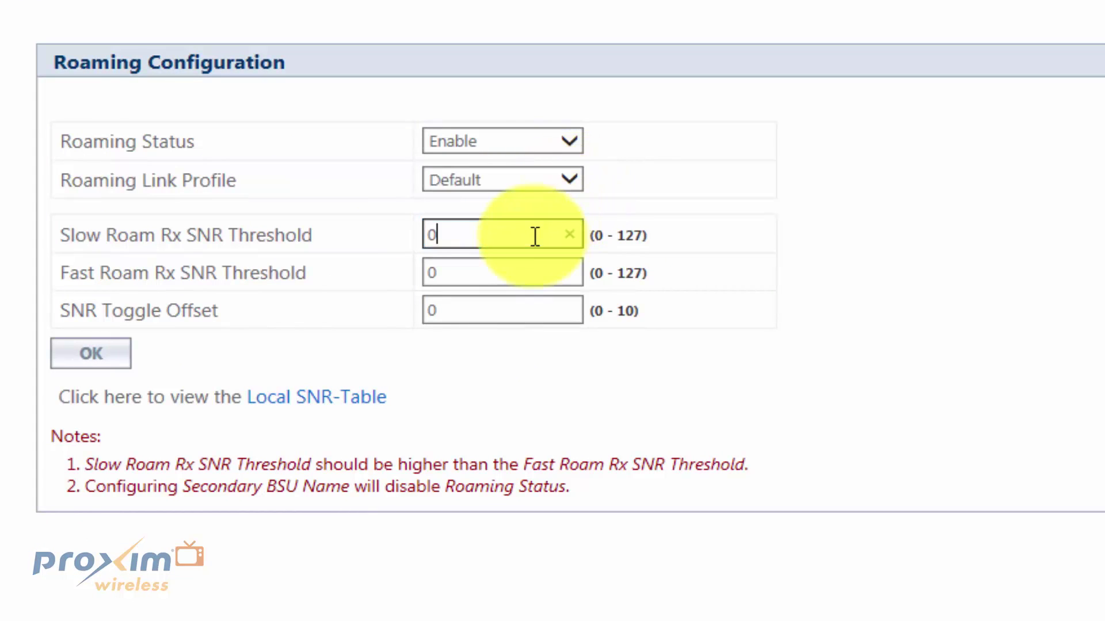
left_click(510, 274)
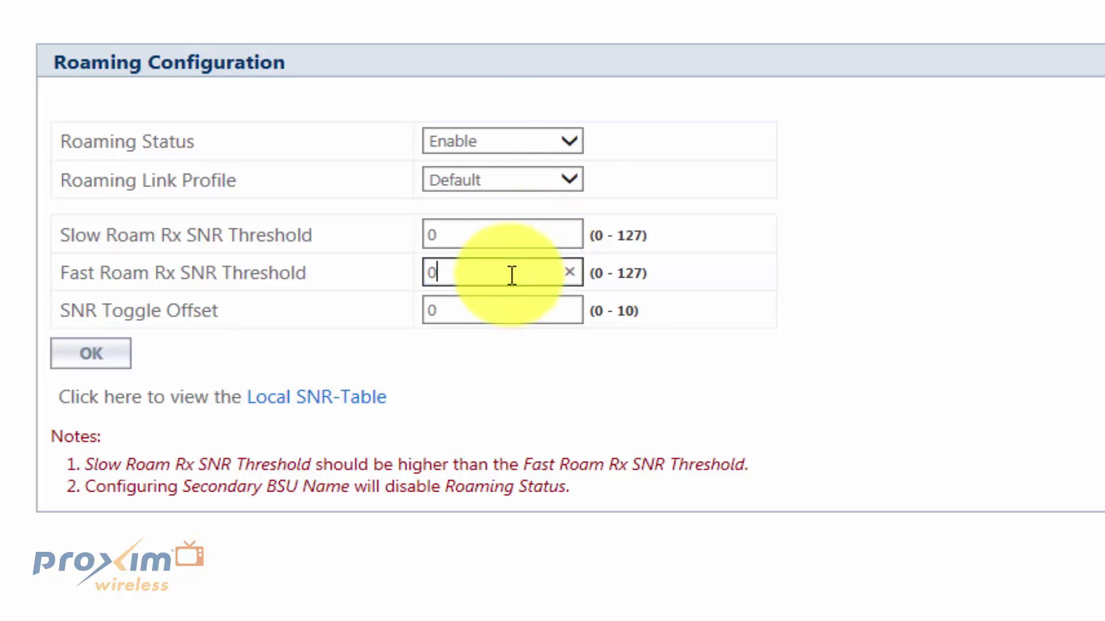
left_click(500, 309)
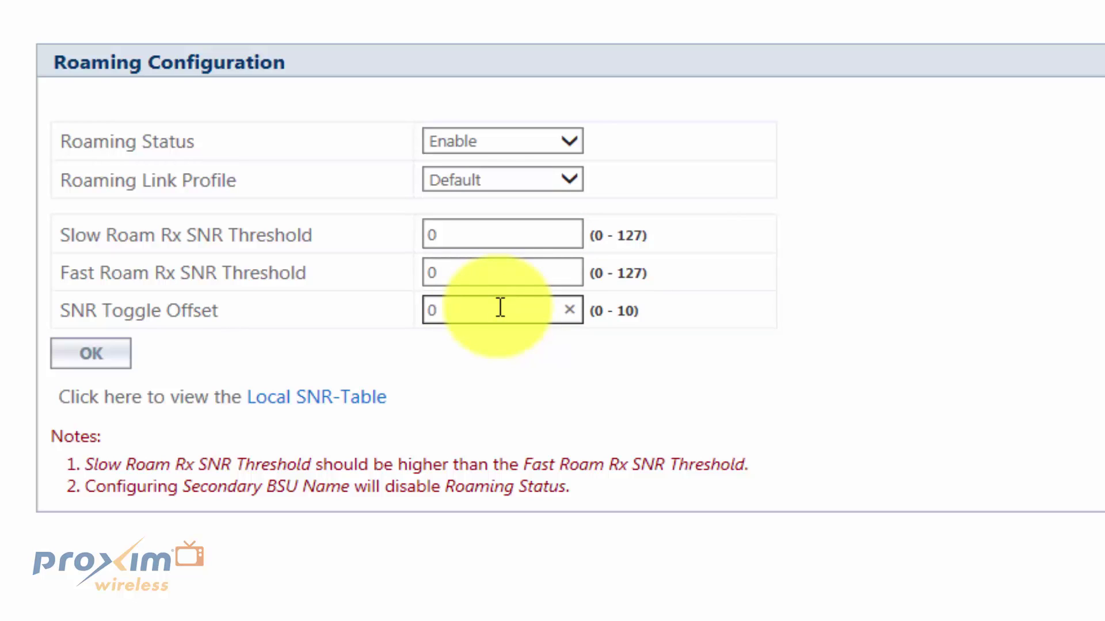
left_click(553, 230)
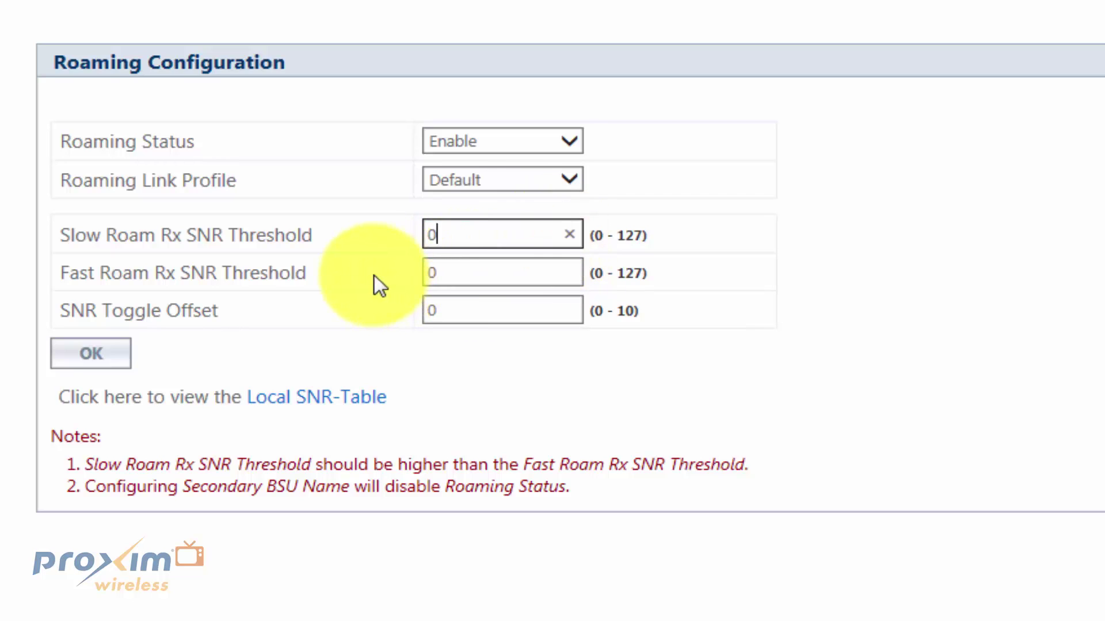
left_click(486, 273)
left_click(492, 240)
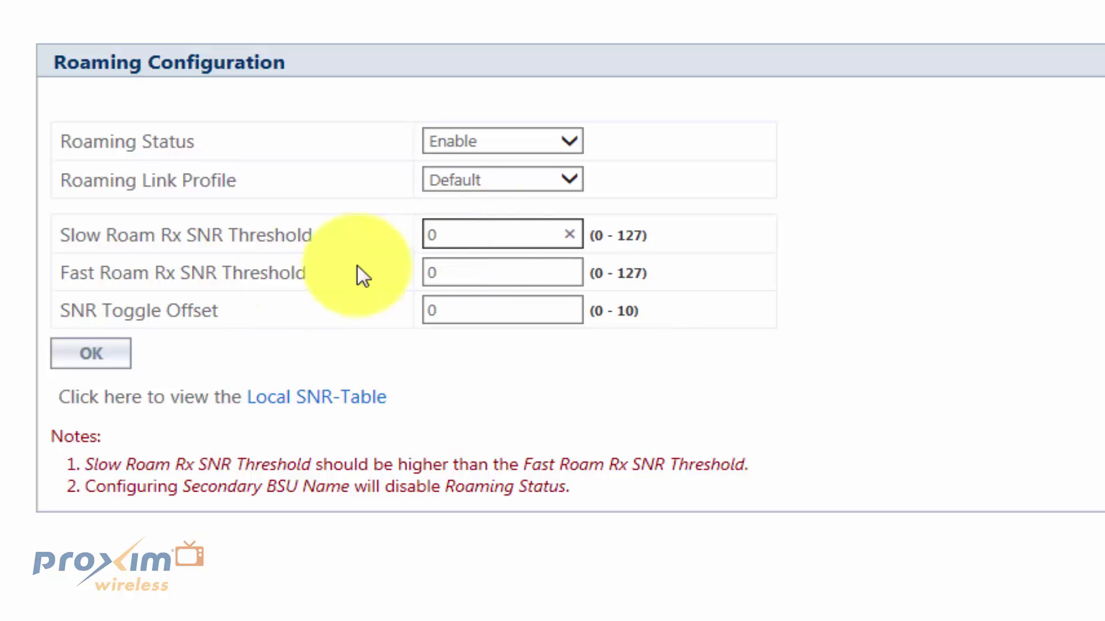
left_click(533, 264)
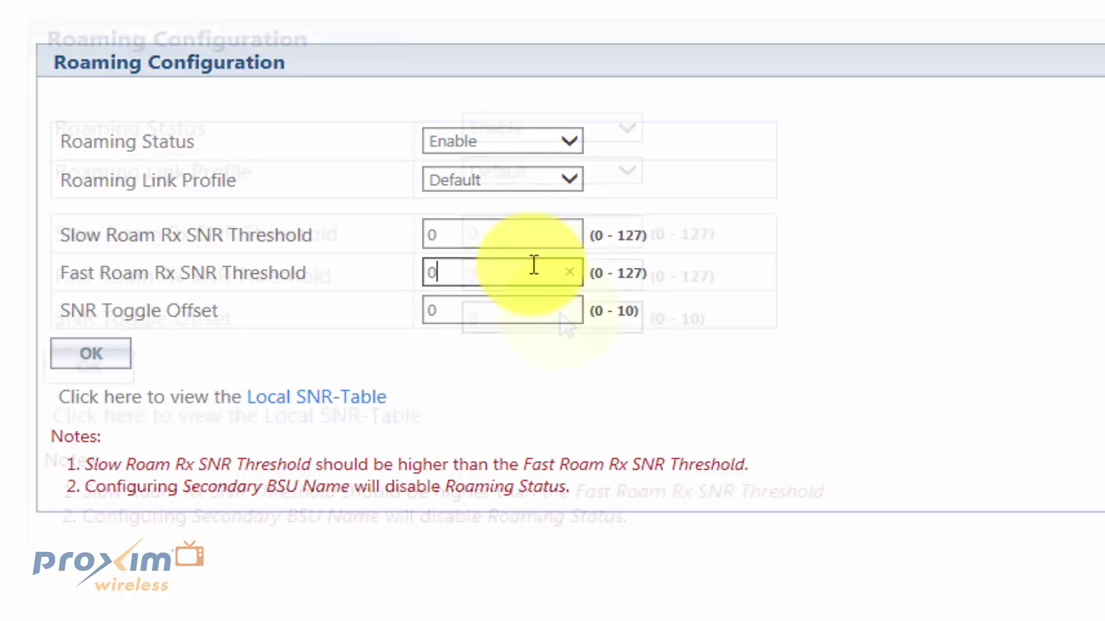
left_click(515, 316)
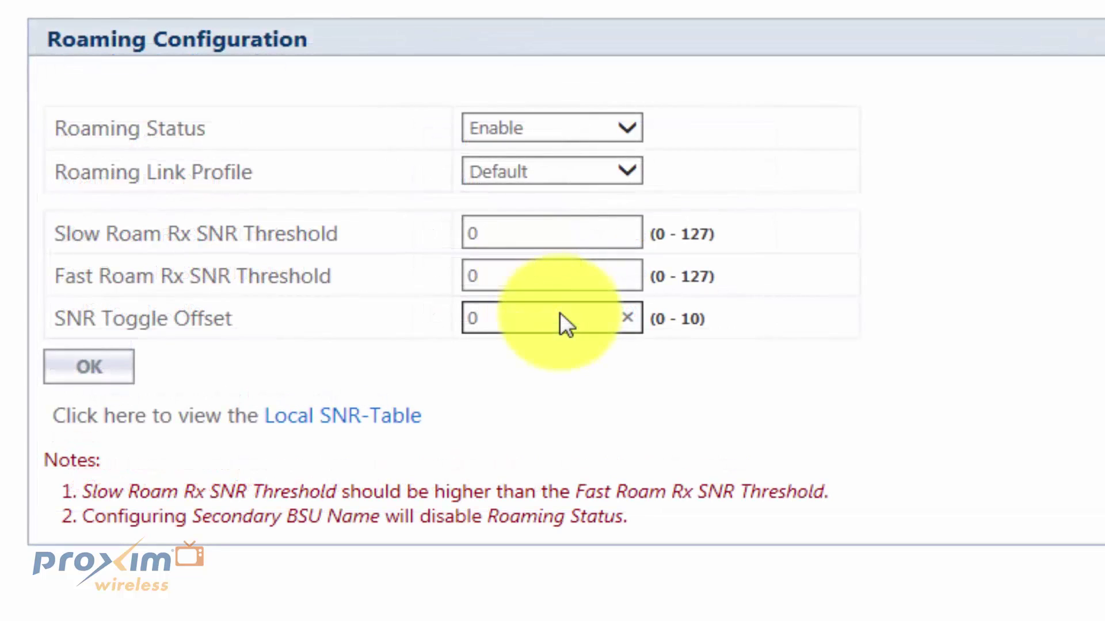